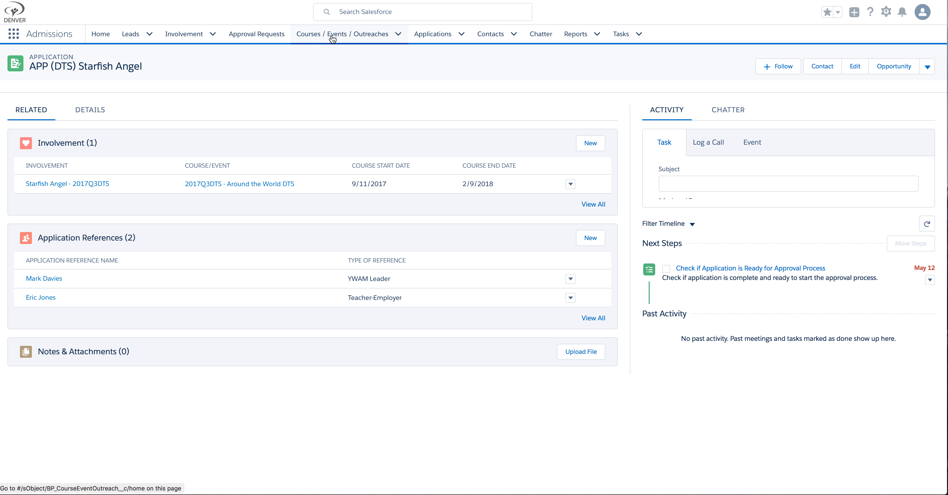
# Step: Show the Recently Viewed list on the Applications tab
pyautogui.click(431, 35)
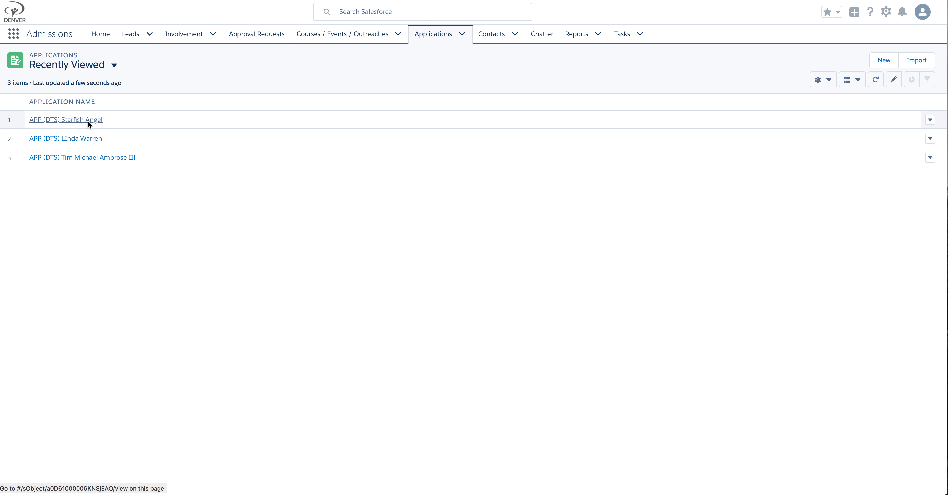
# Step: Open the applicant's DTS application, review Details down to References, then show its Related lists
pyautogui.click(76, 122)
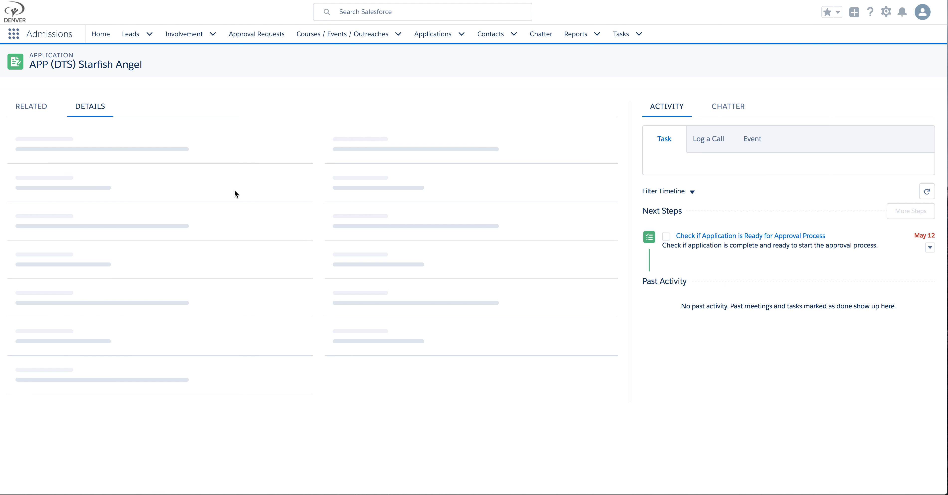
pyautogui.scroll(-1, 235, 189)
pyautogui.scroll(-1, 247, 189)
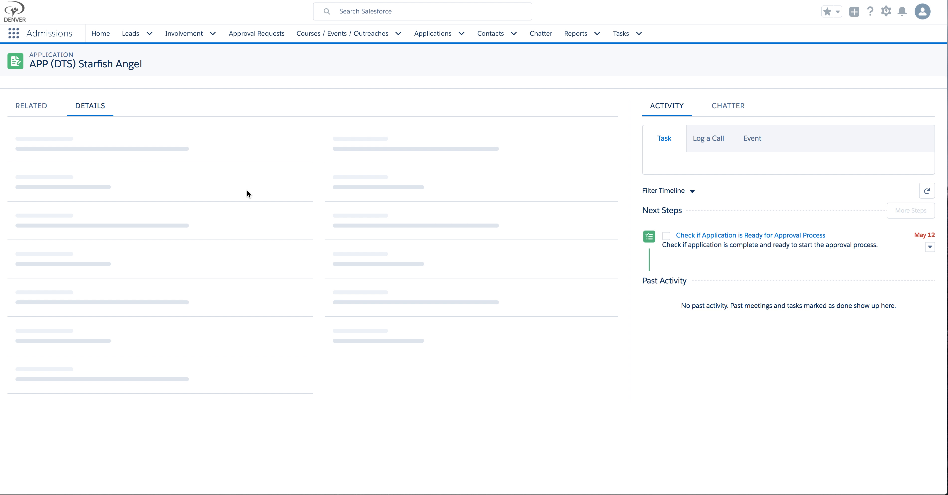
pyautogui.scroll(-10, 246, 193)
pyautogui.scroll(-10, 246, 193)
pyautogui.scroll(5, 246, 193)
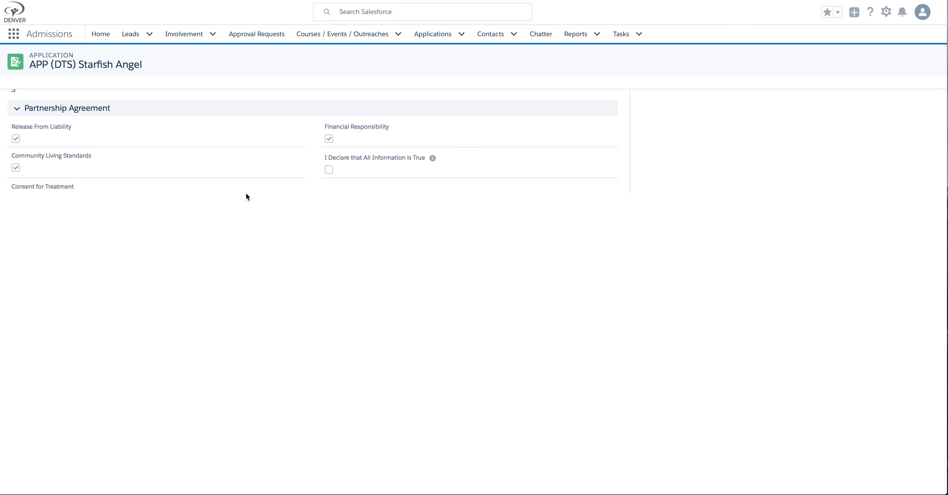
pyautogui.scroll(8, 246, 192)
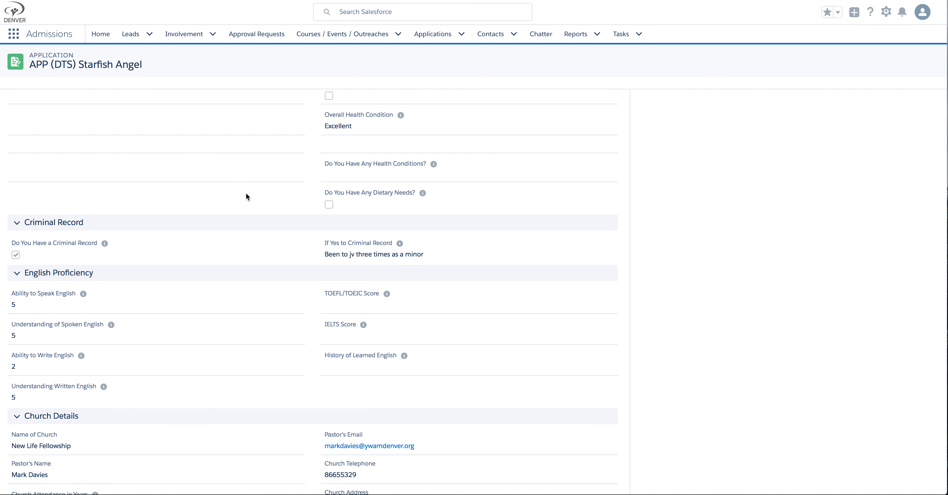
pyautogui.scroll(7, 245, 197)
pyautogui.scroll(-6, 245, 197)
pyautogui.scroll(-12, 246, 193)
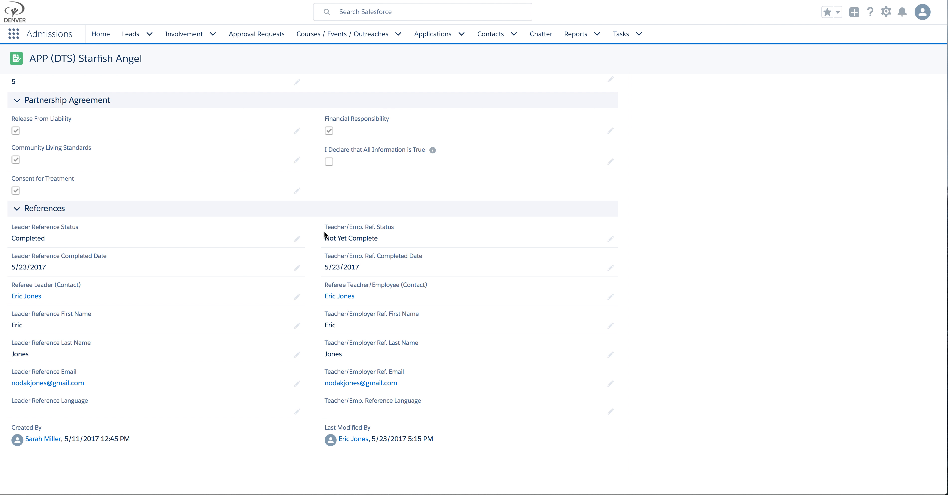
pyautogui.scroll(15, 232, 129)
pyautogui.scroll(10, 231, 134)
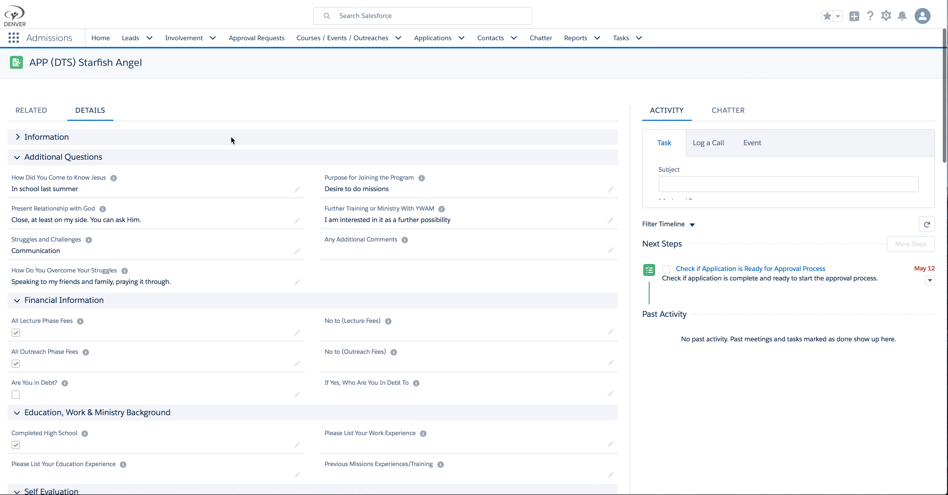
pyautogui.click(25, 107)
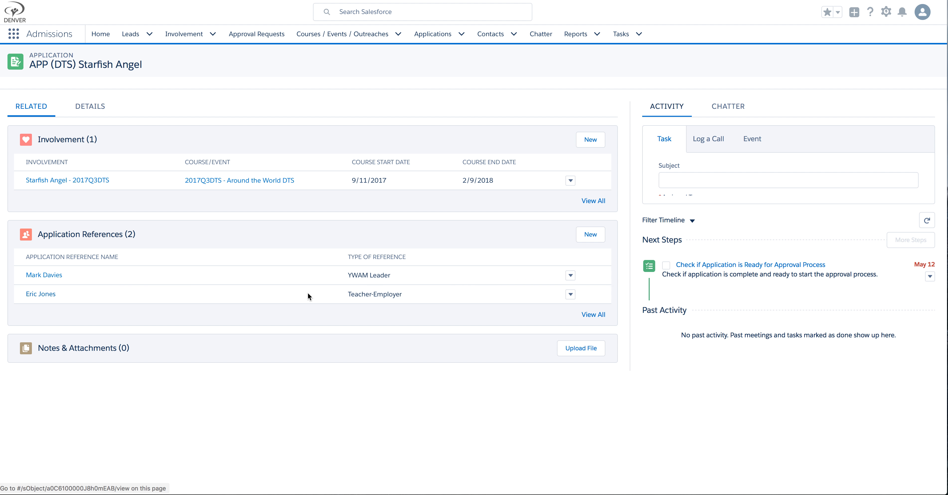
# Step: Delete the referee's Teacher-Employer entry from Application References and confirm the deletion
pyautogui.click(571, 295)
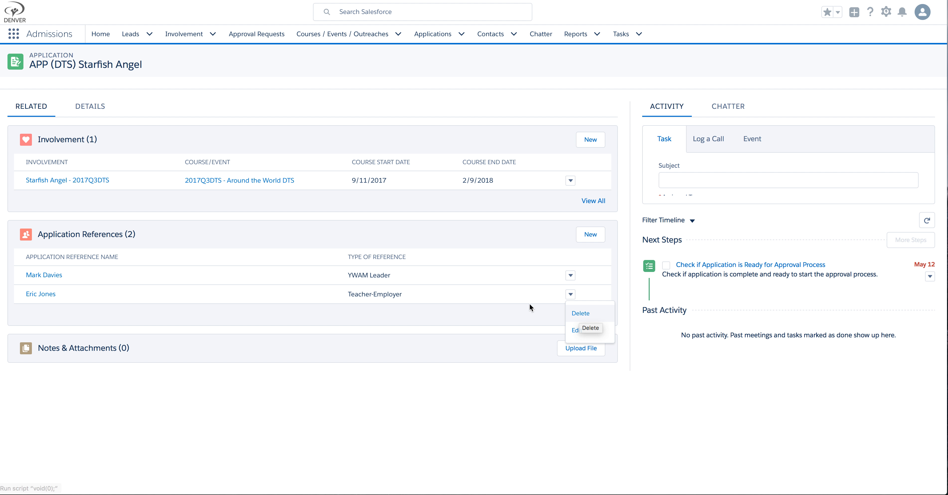
pyautogui.click(591, 313)
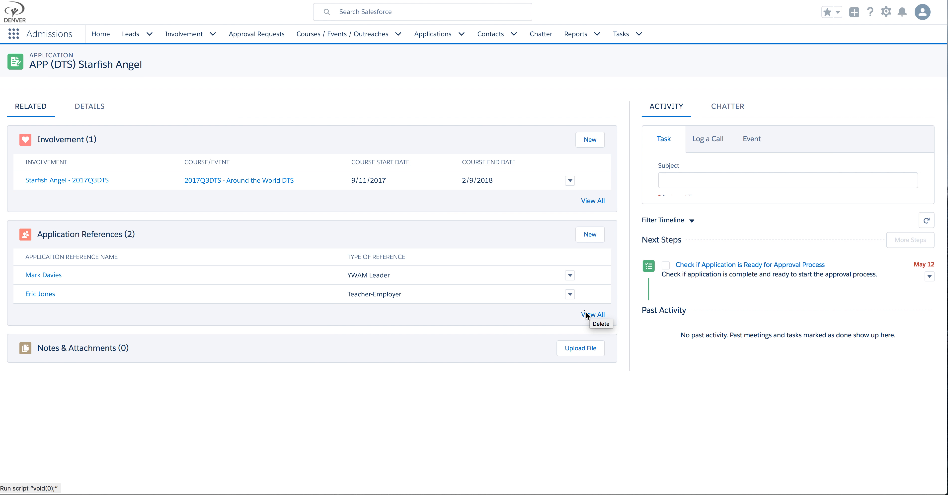
pyautogui.click(571, 295)
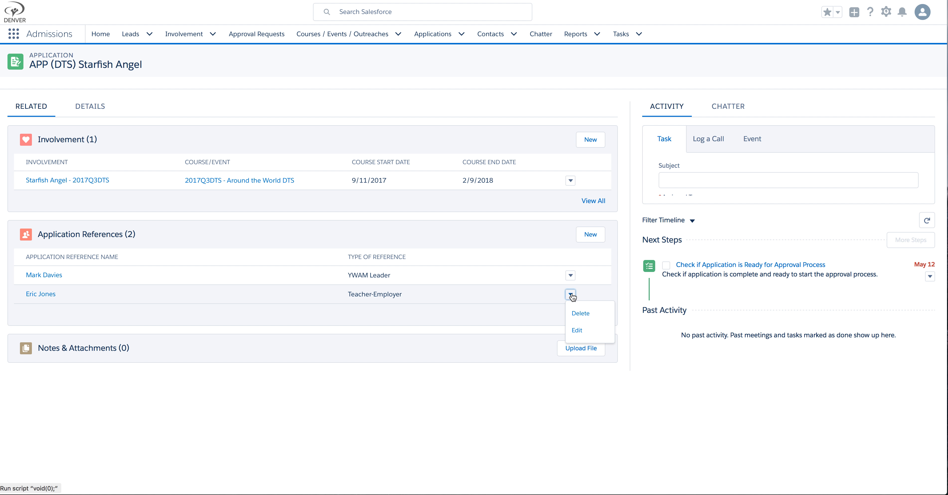
pyautogui.click(585, 314)
pyautogui.click(571, 294)
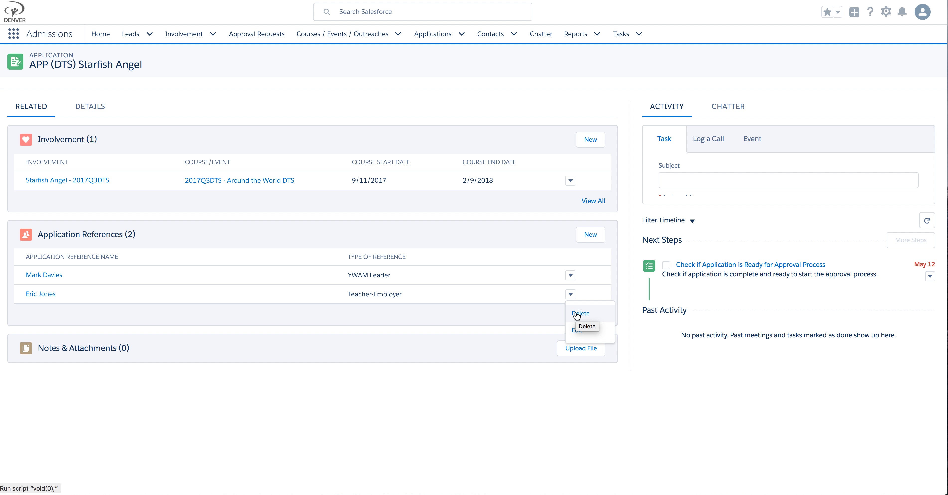
pyautogui.click(577, 314)
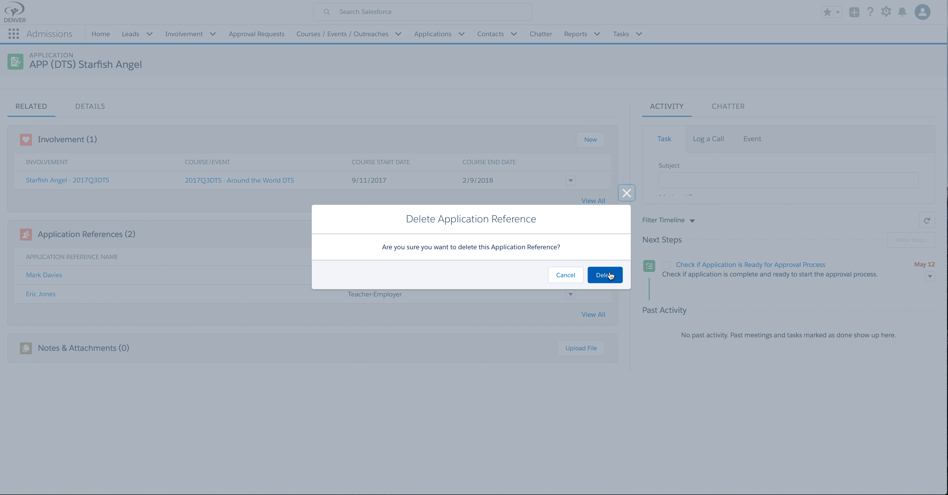
pyautogui.click(609, 275)
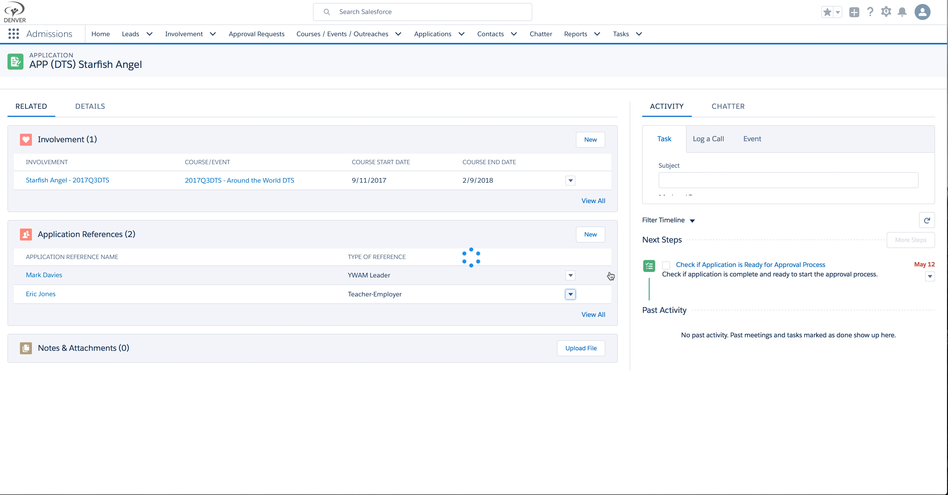
# Step: Begin a new application reference using the Employer/Teacher/Friend record type
pyautogui.click(590, 238)
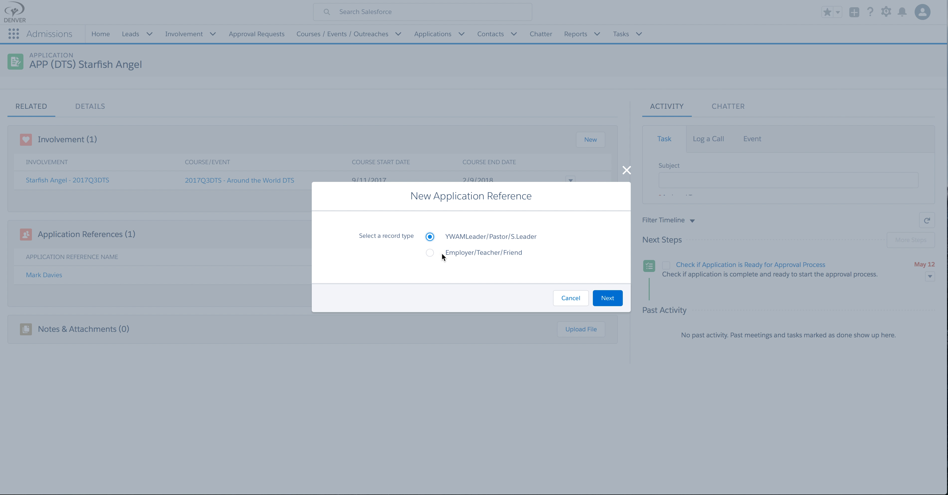
pyautogui.click(467, 255)
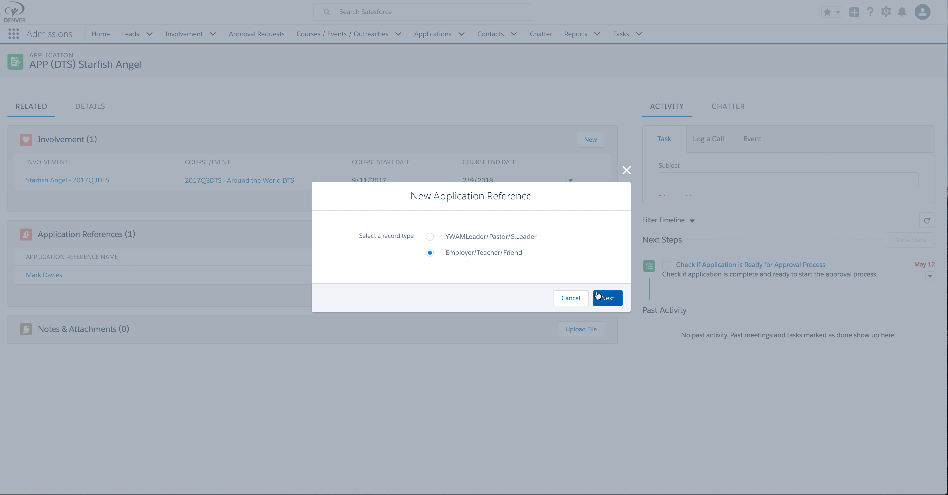
pyautogui.click(612, 299)
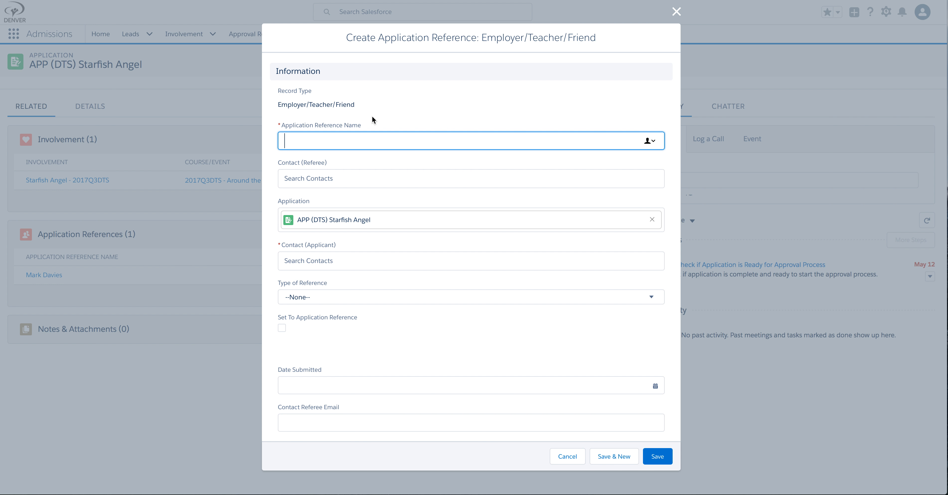
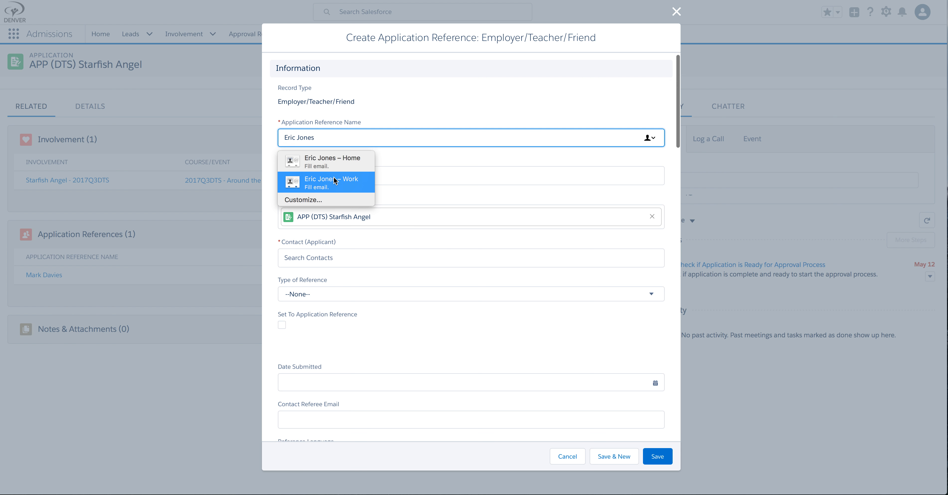
# Step: Enter the referee's full name as the reference name and pick that YWAM Denver contact as Contact (Referee)
pyautogui.click(418, 175)
pyautogui.click(411, 179)
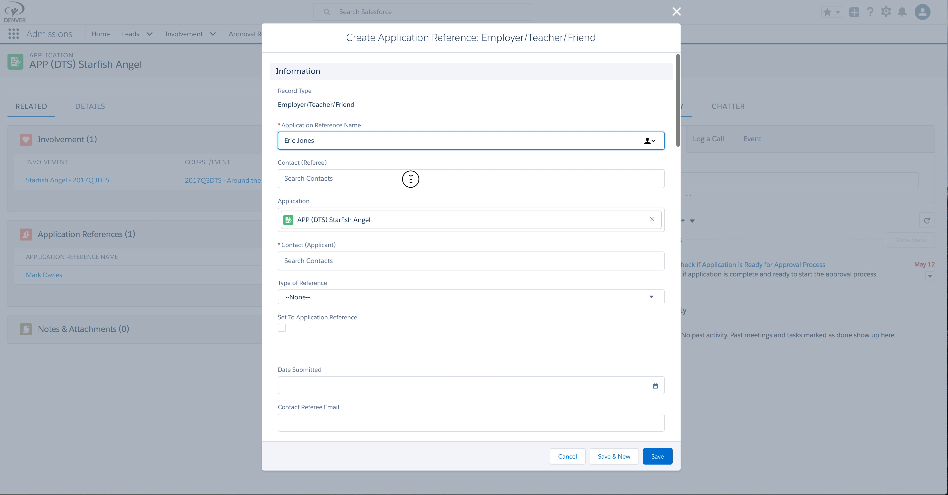
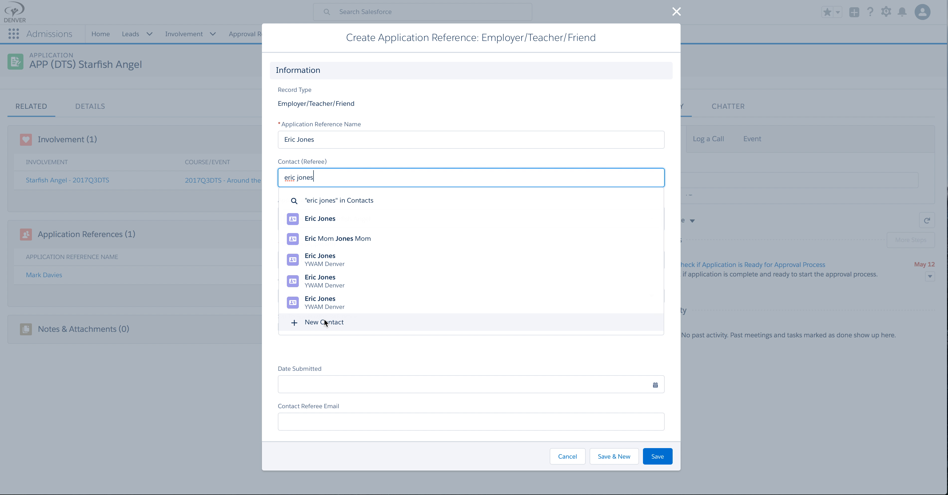
pyautogui.click(323, 259)
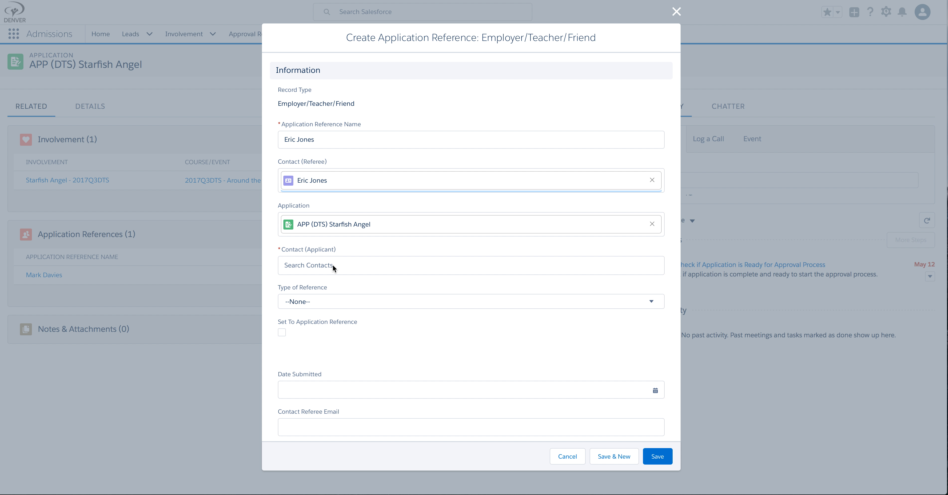
# Step: Search for the applicant and select them as Contact (Applicant)
pyautogui.click(307, 266)
pyautogui.click(307, 265)
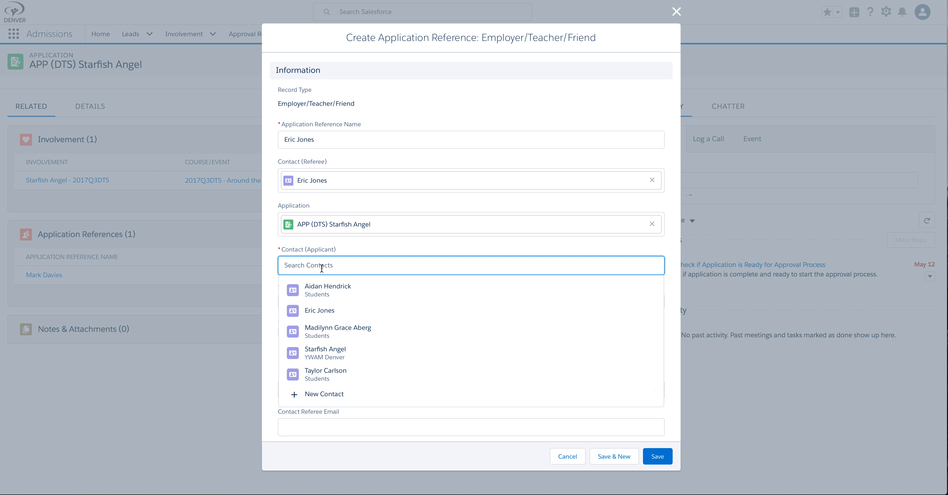
pyautogui.write('starfish')
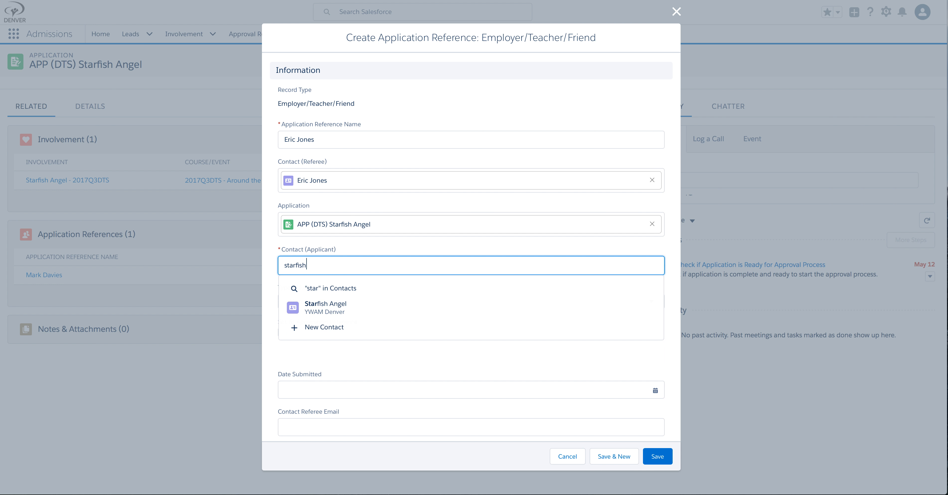
pyautogui.click(326, 306)
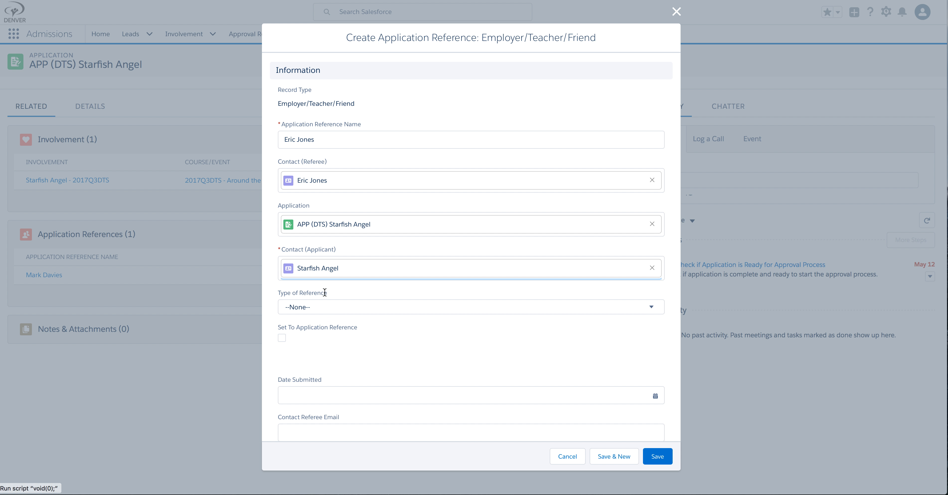
# Step: Set Type of Reference to Teacher-Employer, tick Set To Application Reference, and save the record
pyautogui.click(316, 310)
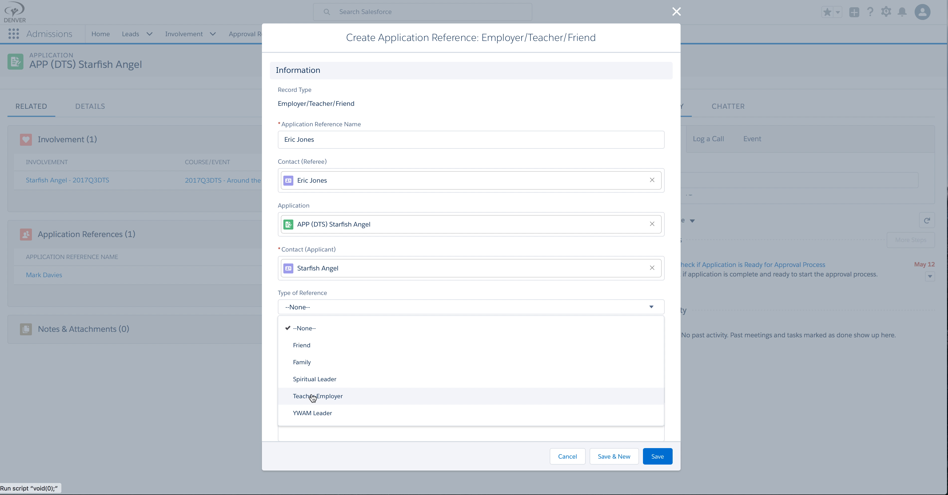
pyautogui.click(312, 396)
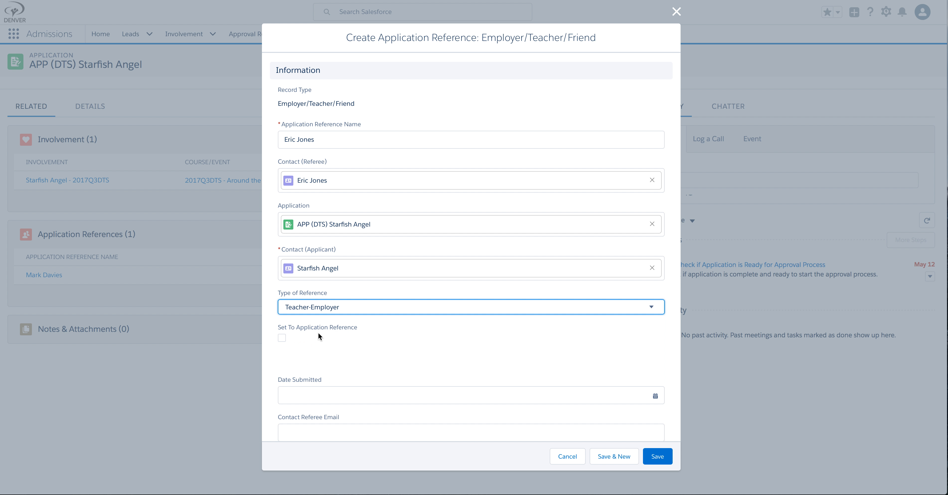
pyautogui.click(282, 338)
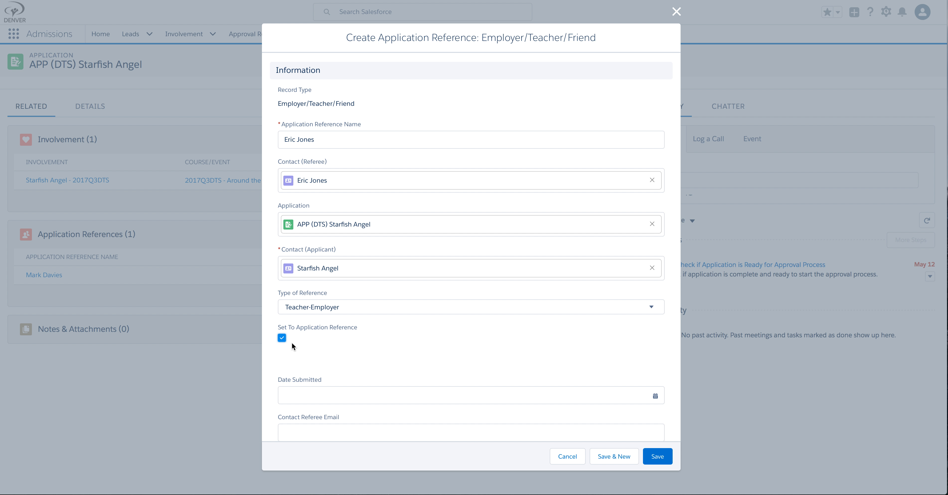
pyautogui.scroll(-1, 326, 337)
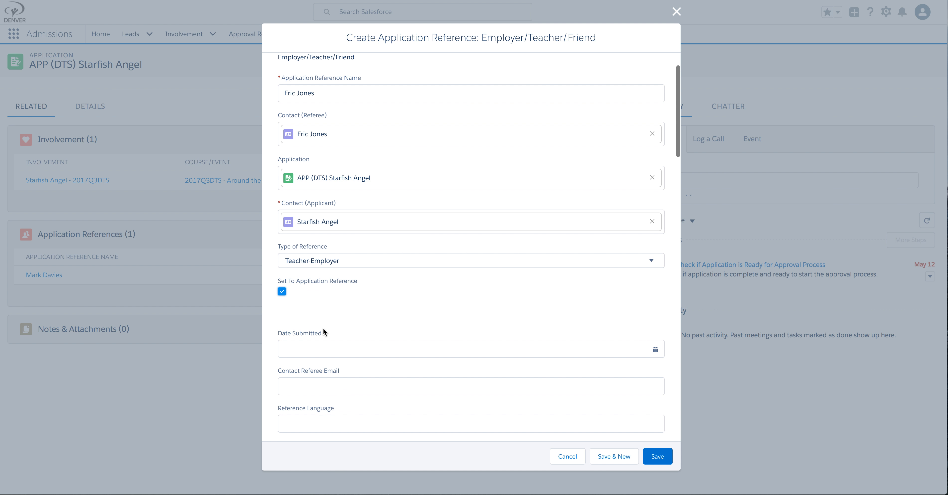
pyautogui.click(658, 457)
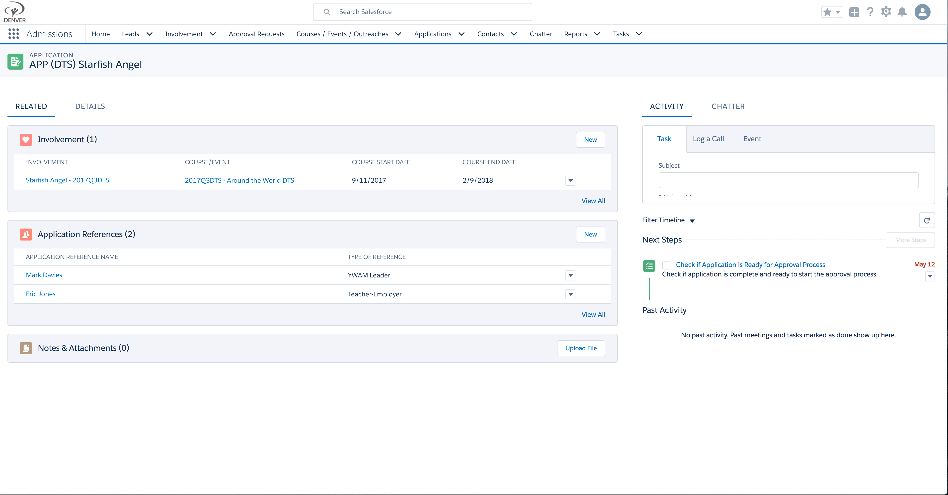
# Step: Bring the Mail window into view and open YWAM Denver's reference-request email in All Inboxes
pyautogui.moveTo(0, 11); pyautogui.dragTo(248, 33)
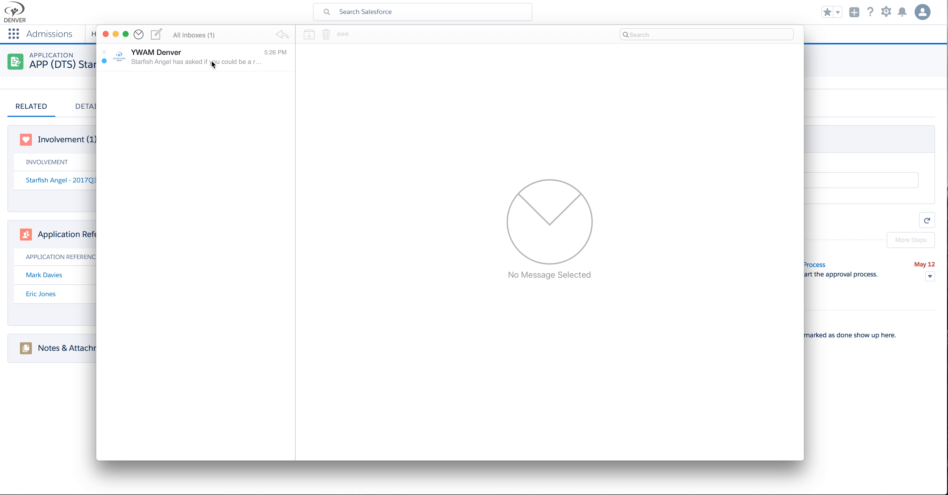
pyautogui.click(213, 59)
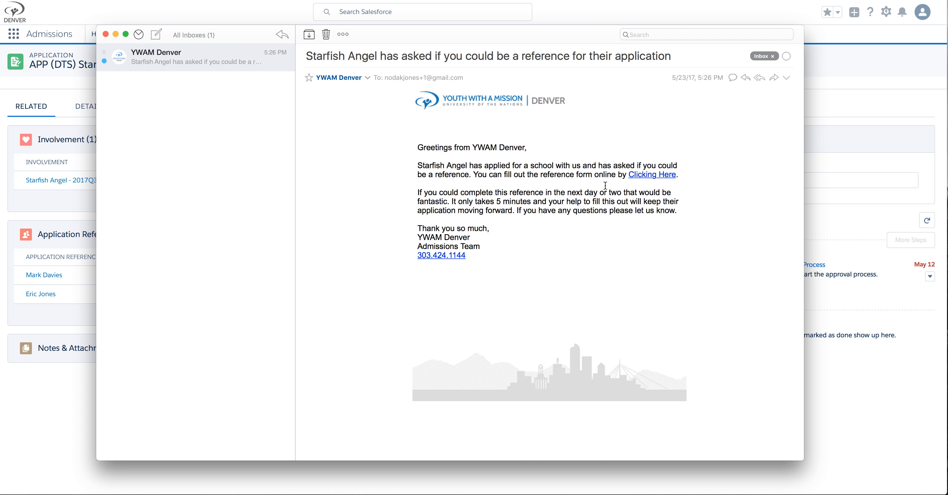